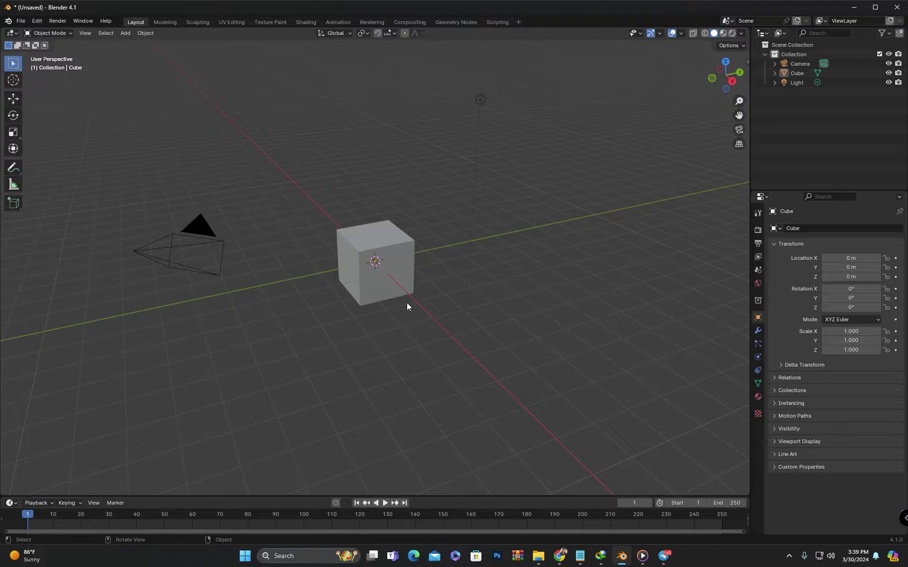
# - Select the default cube and delete it through the X confirmation menu
pyautogui.moveTo(434, 281)
pyautogui.mouseDown(button='middle')
pyautogui.moveTo(432, 256)
pyautogui.moveTo(434, 281)
pyautogui.moveTo(447, 270)
pyautogui.moveTo(447, 281)
pyautogui.mouseUp(button='middle')
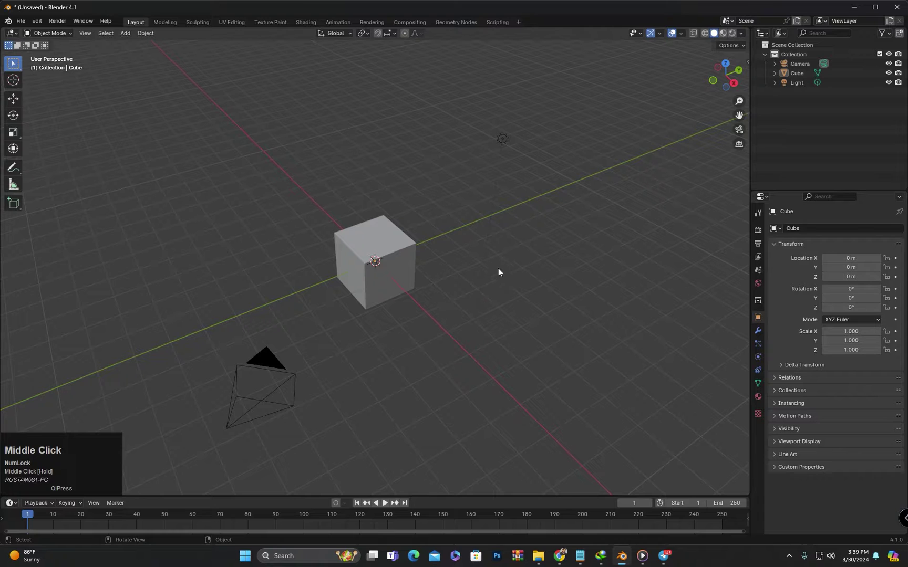
pyautogui.moveTo(527, 281); pyautogui.dragTo(510, 280, button='middle')
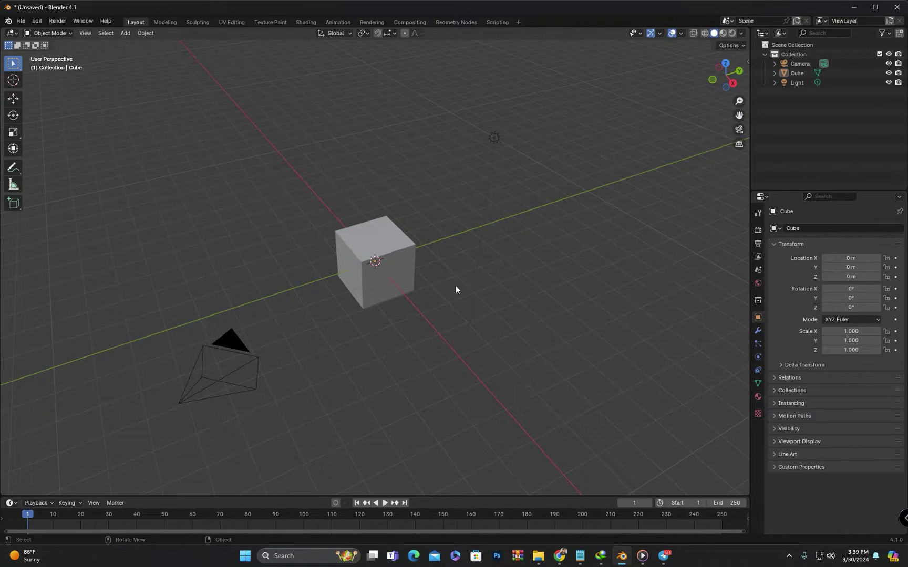
pyautogui.moveTo(390, 384); pyautogui.dragTo(412, 256, button='middle')
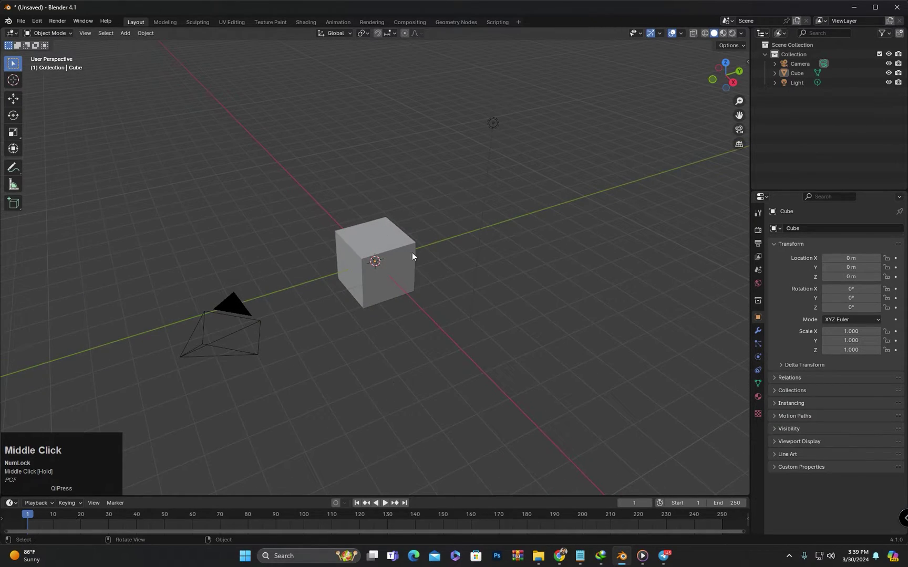
pyautogui.click(390, 235)
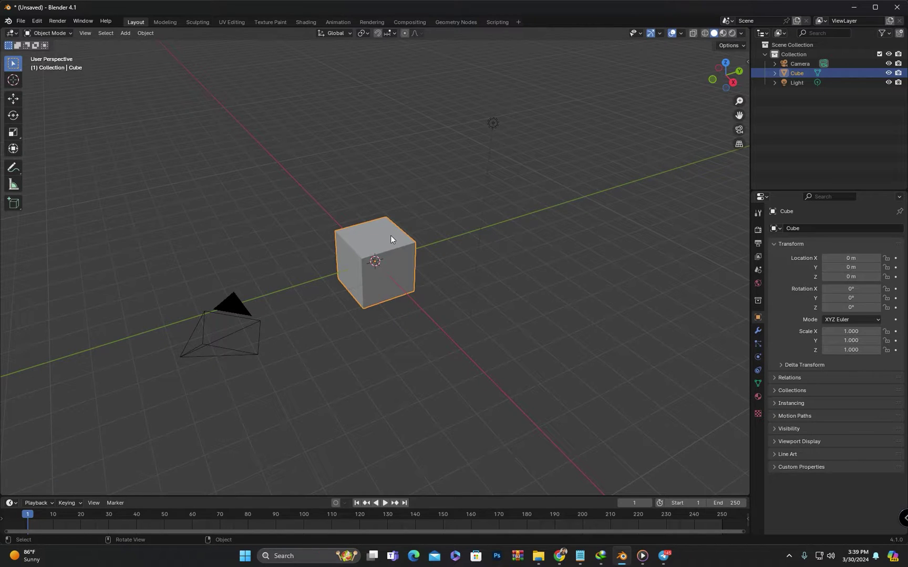
pyautogui.press('x')
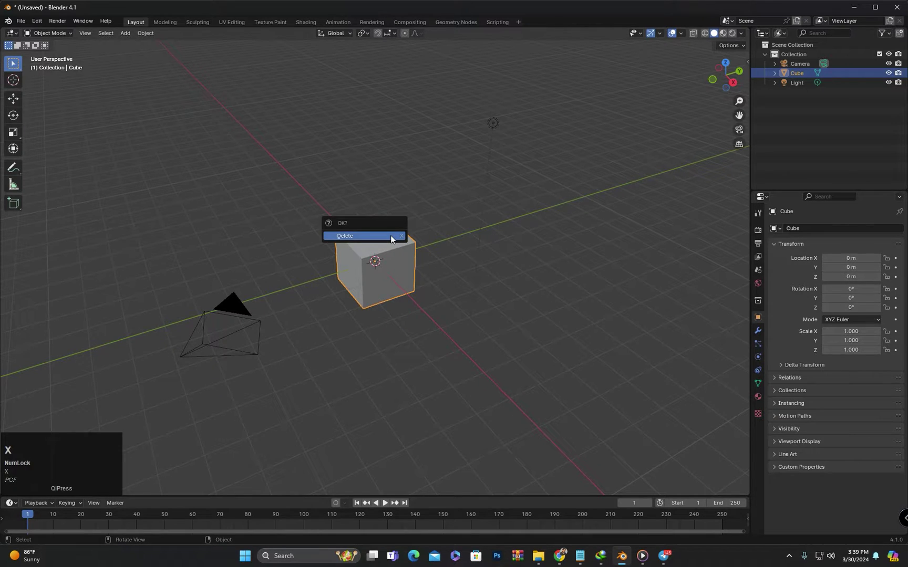
pyautogui.click(363, 236)
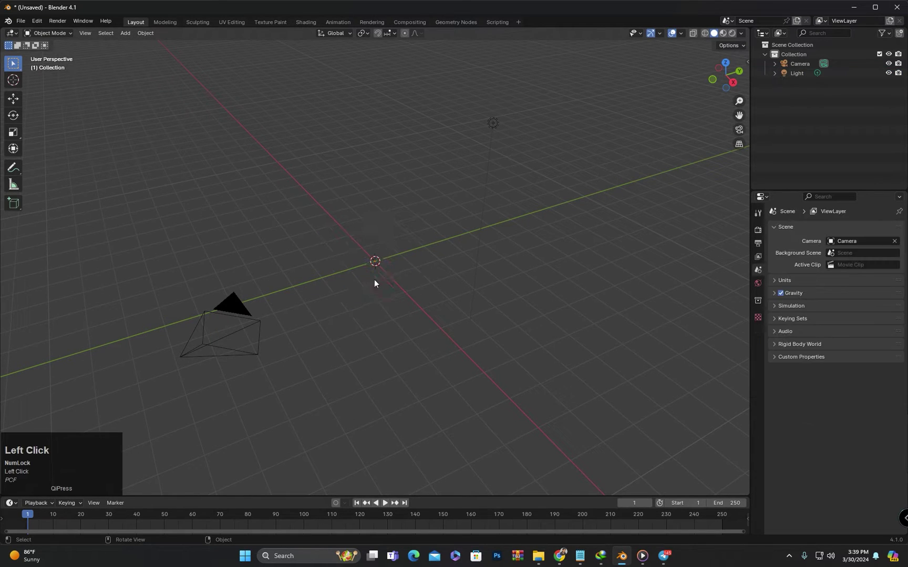
# - Undo the deletion, then remove the cube again with the Delete key
pyautogui.hotkey('ctrl', 'z')
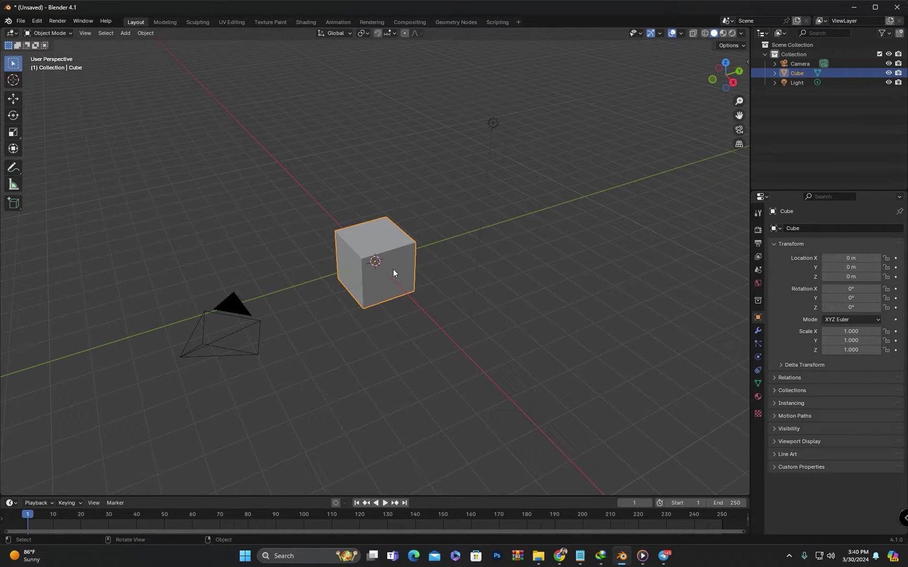
pyautogui.press('Delete')
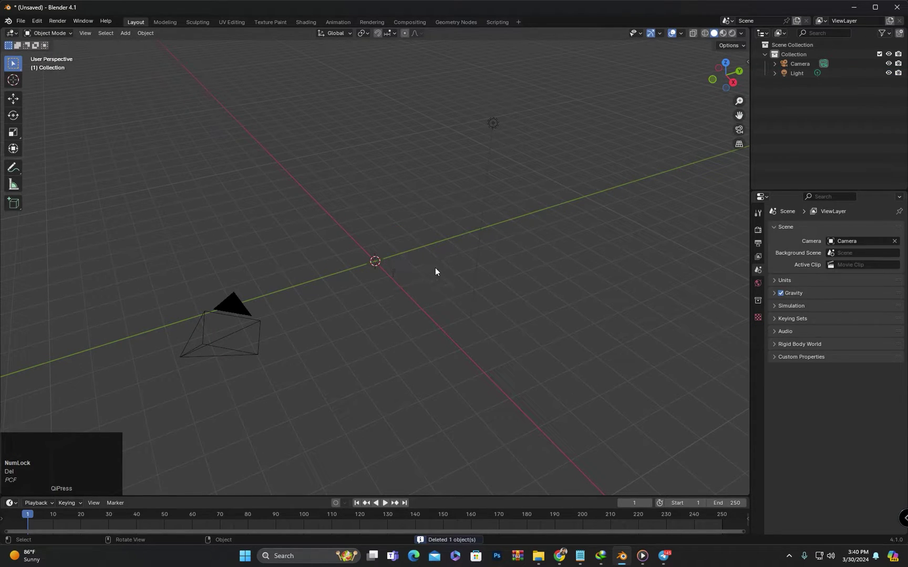
pyautogui.moveTo(436, 269)
pyautogui.mouseDown(button='middle')
pyautogui.moveTo(418, 263)
pyautogui.moveTo(470, 317)
pyautogui.moveTo(443, 258)
pyautogui.mouseUp(button='middle')
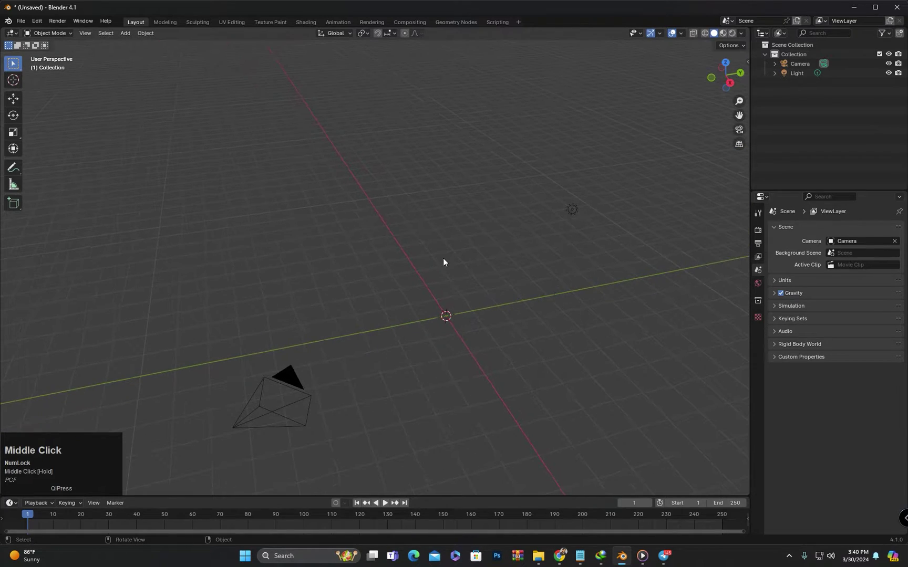
# - Open the viewport header's Add menu and expand its Mesh submenu of primitives
pyautogui.moveTo(334, 389); pyautogui.dragTo(370, 374, button='middle')
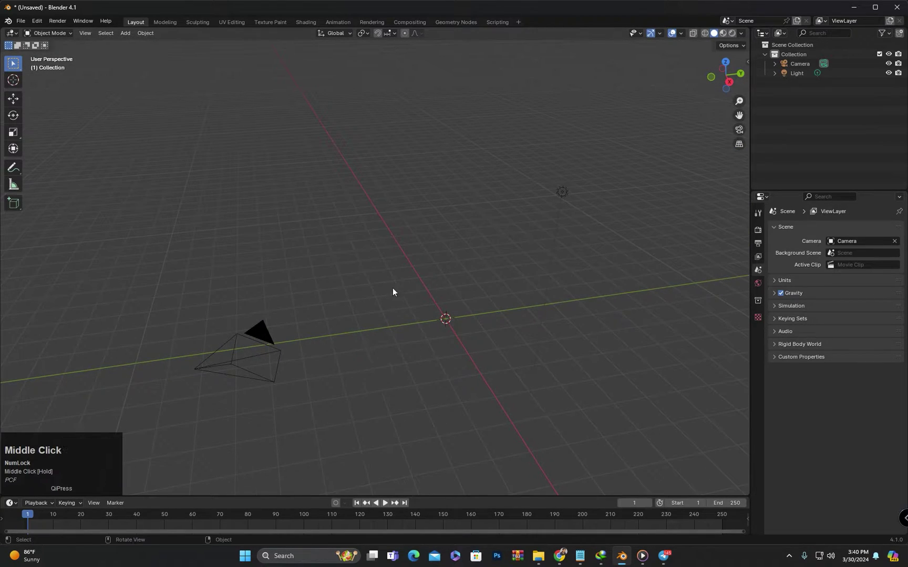
pyautogui.click(124, 33)
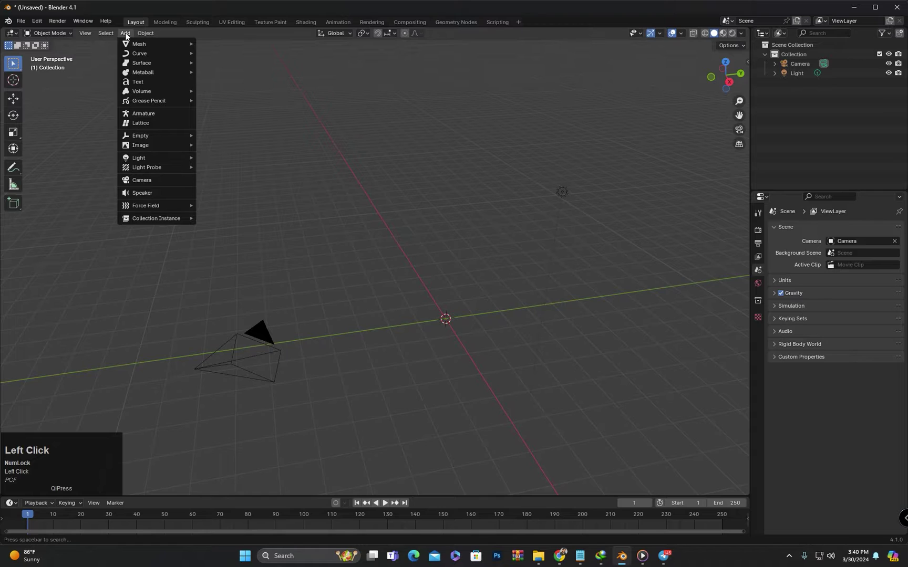
pyautogui.click(125, 33)
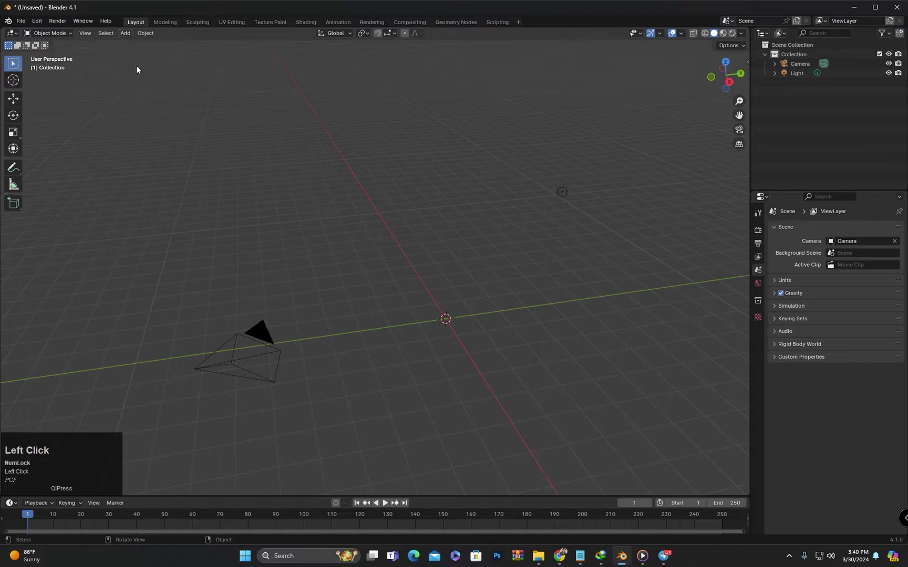
pyautogui.click(124, 33)
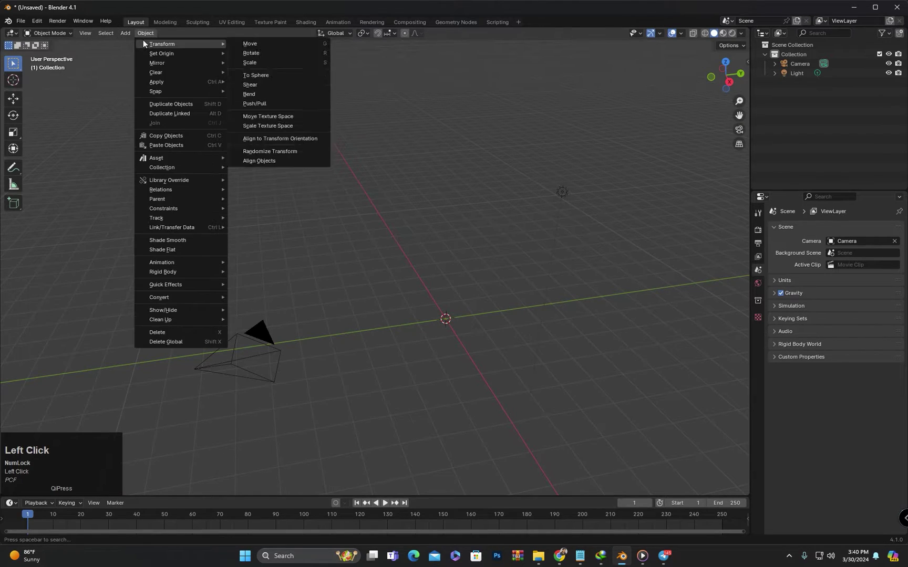
pyautogui.moveTo(138, 43)
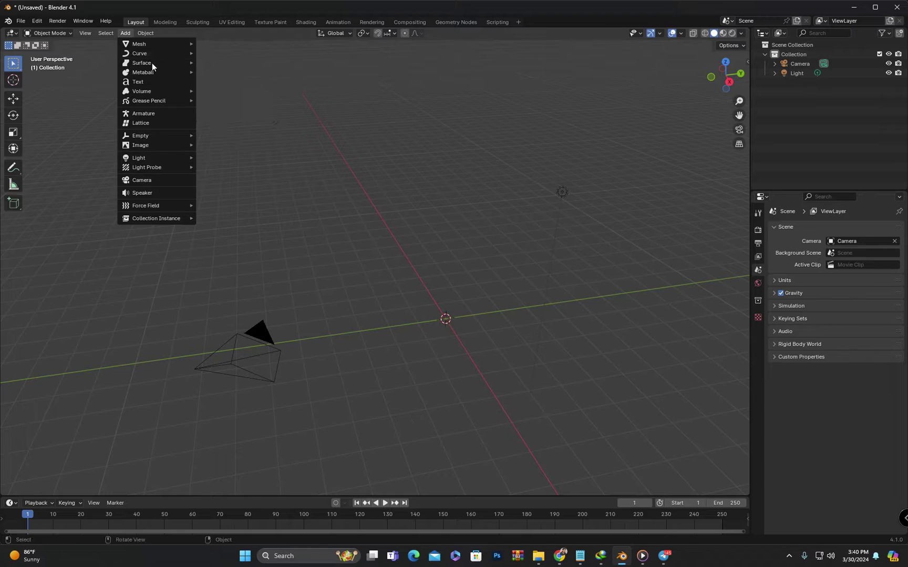
pyautogui.moveTo(158, 66)
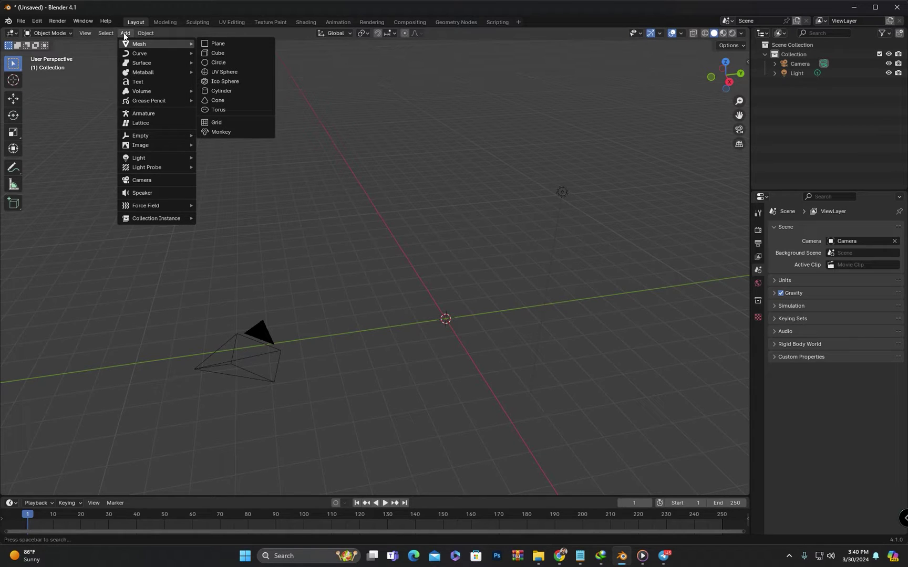
# - Add a cube at the origin from Add > Mesh, inspect it, then delete it
pyautogui.click(234, 52)
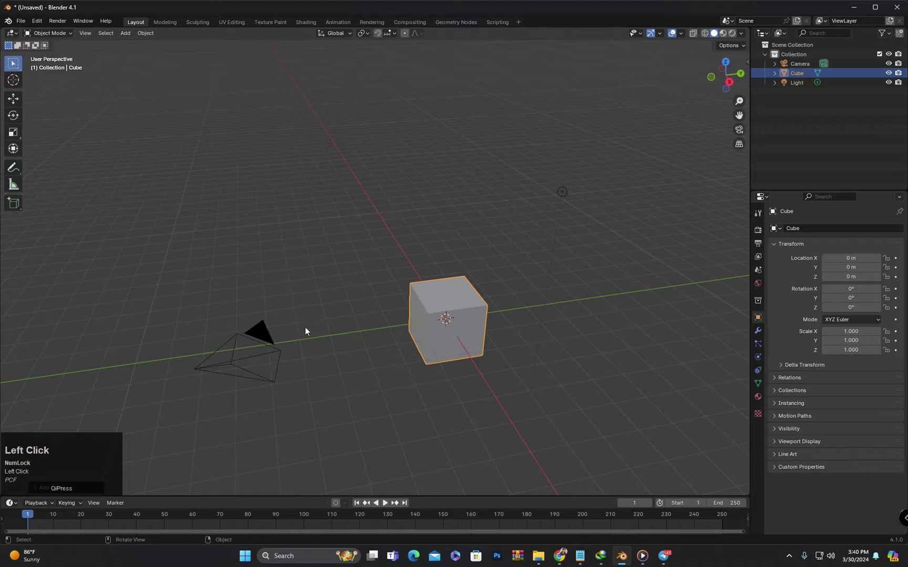
pyautogui.moveTo(305, 331); pyautogui.dragTo(408, 329, button='middle')
pyautogui.scroll(3, 444, 301)
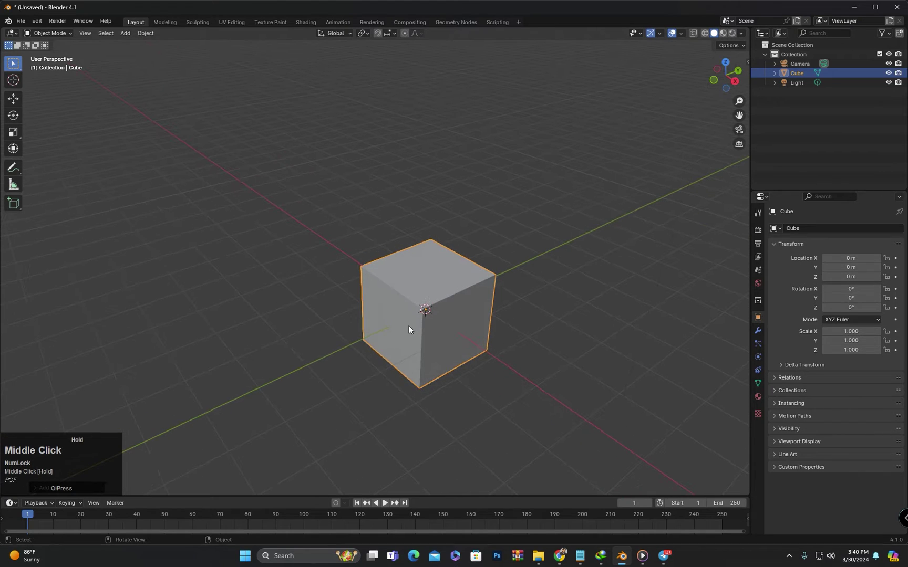
pyautogui.press('Delete')
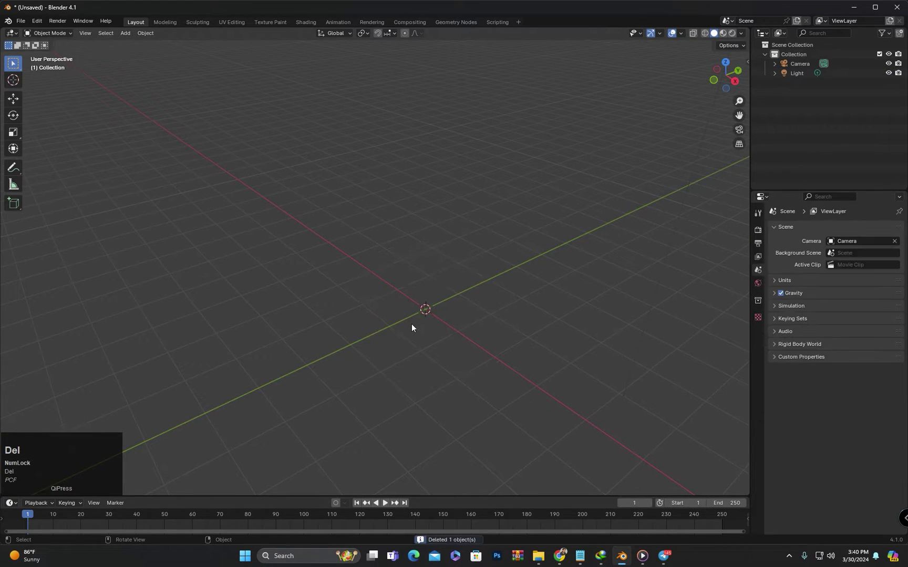
# - Add a cylinder at the origin from Add > Mesh, then delete it
pyautogui.click(124, 33)
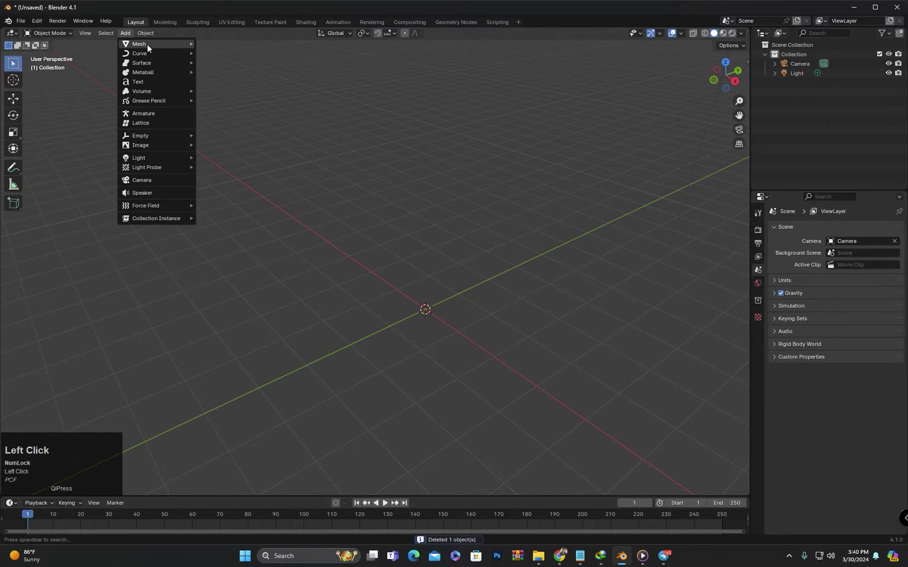
pyautogui.moveTo(146, 44)
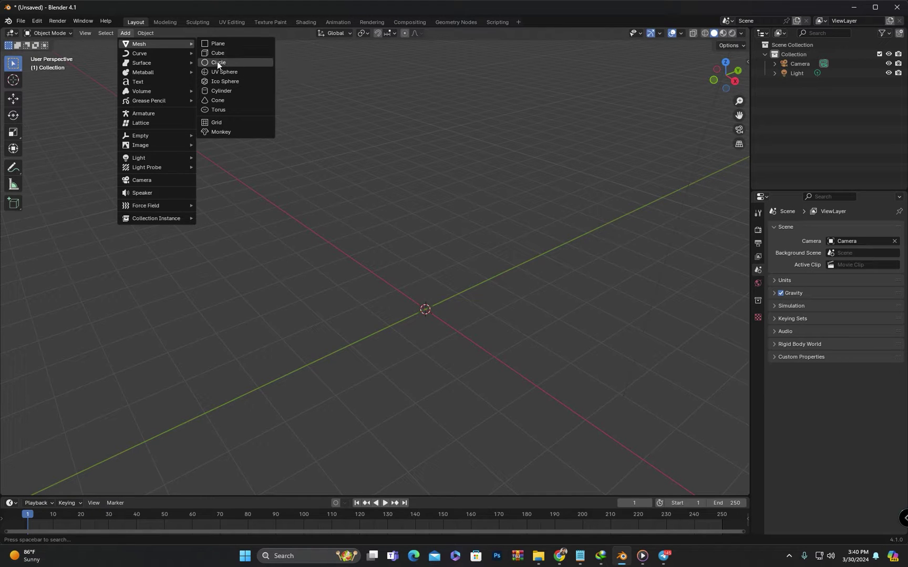
pyautogui.click(226, 90)
pyautogui.moveTo(649, 244); pyautogui.dragTo(493, 344, button='middle')
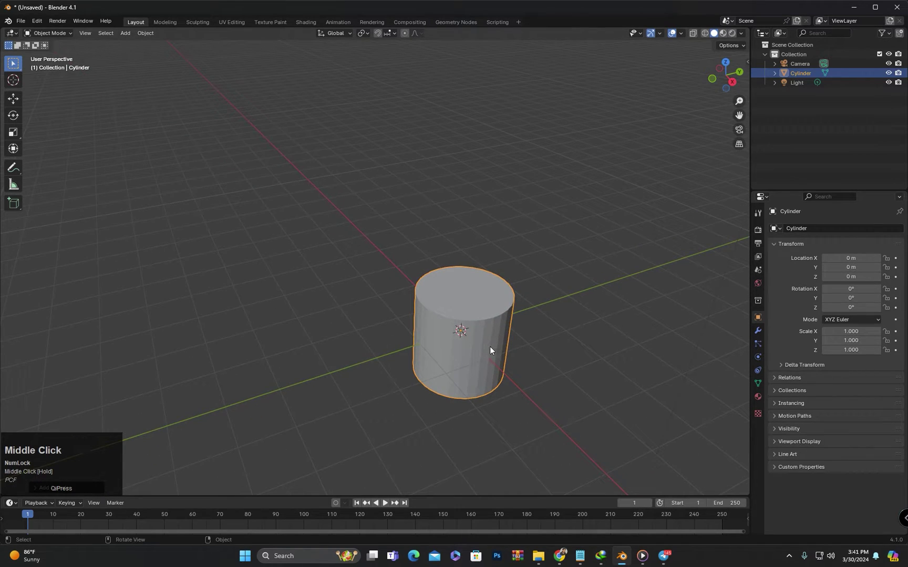
pyautogui.press('Delete')
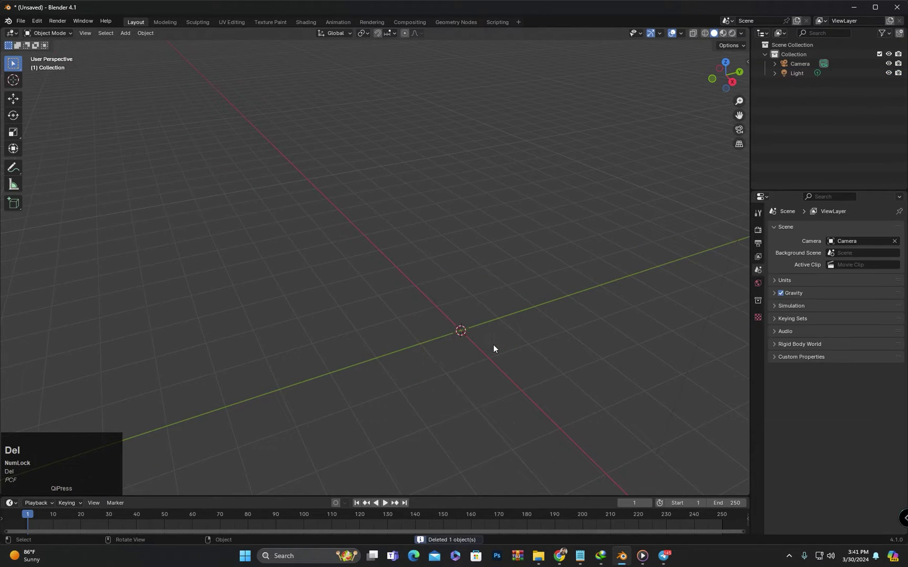
# - Add a cube through the Shift+A menu, delete it, and bring the Shift+A menu back up
pyautogui.scroll(-2, 453, 356)
pyautogui.keyDown('shift'); pyautogui.moveTo(451, 357); pyautogui.dragTo(478, 358, button='middle'); pyautogui.keyUp('shift')
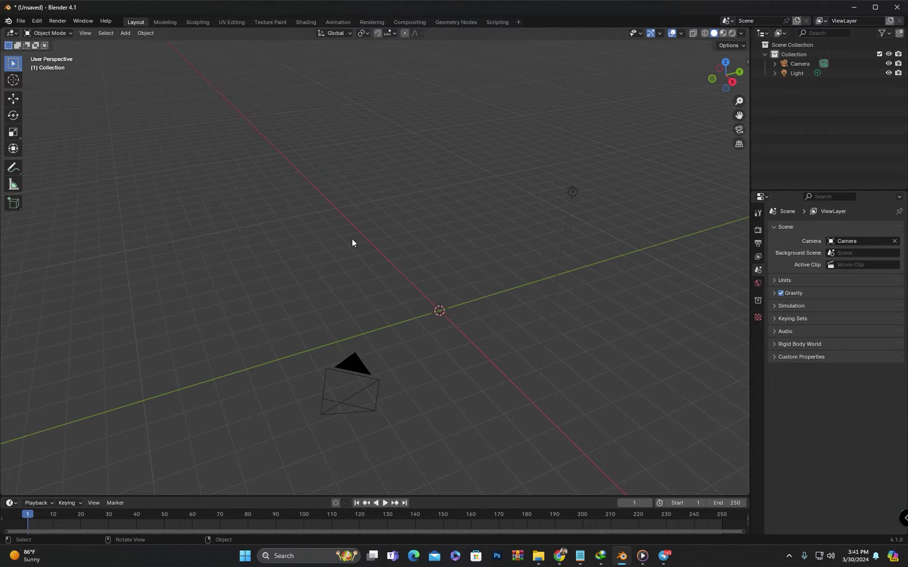
pyautogui.hotkey('shift', 'a')
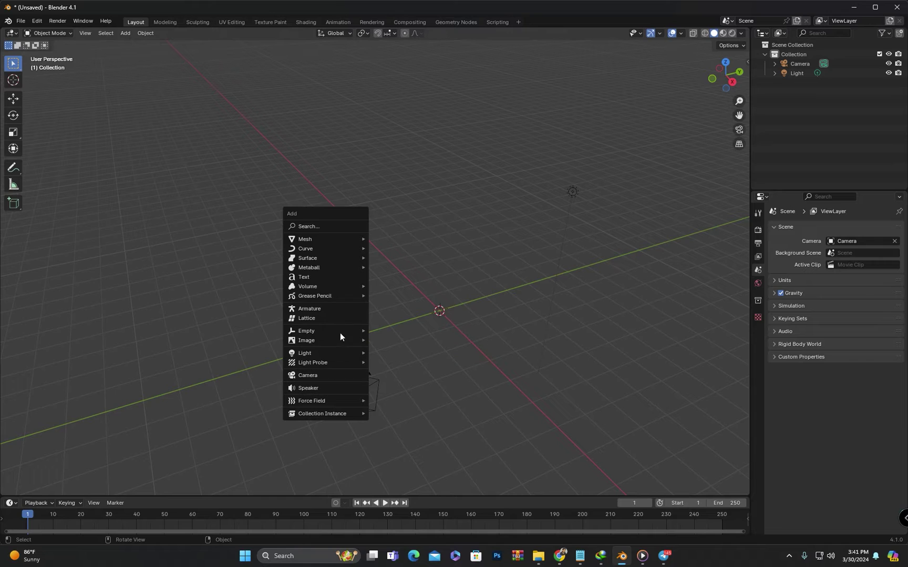
pyautogui.moveTo(305, 248)
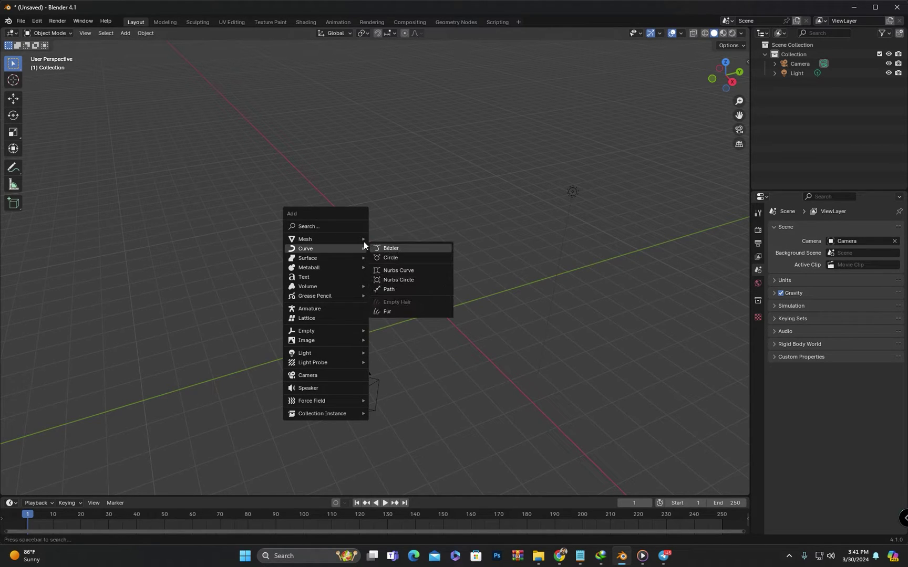
pyautogui.click(388, 248)
pyautogui.moveTo(463, 303); pyautogui.dragTo(443, 298, button='middle')
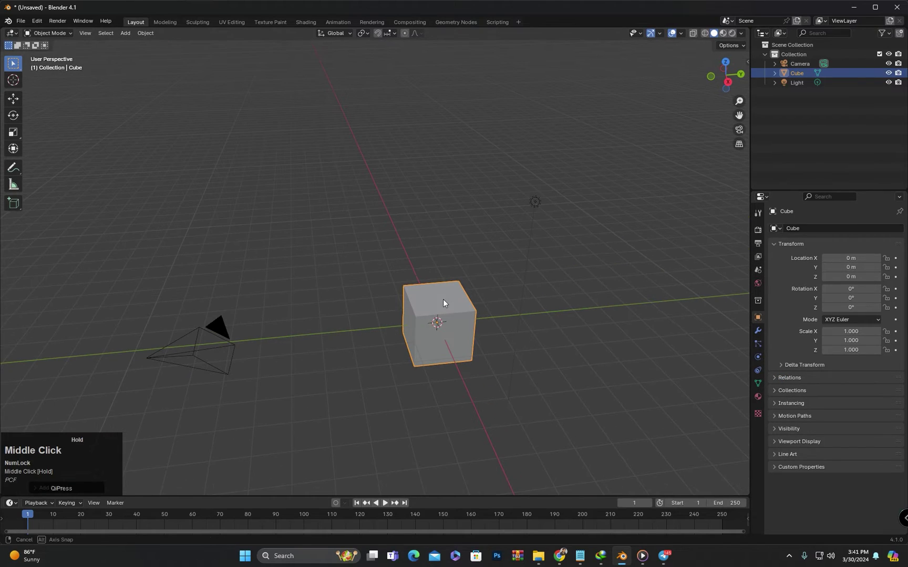
pyautogui.press('Delete')
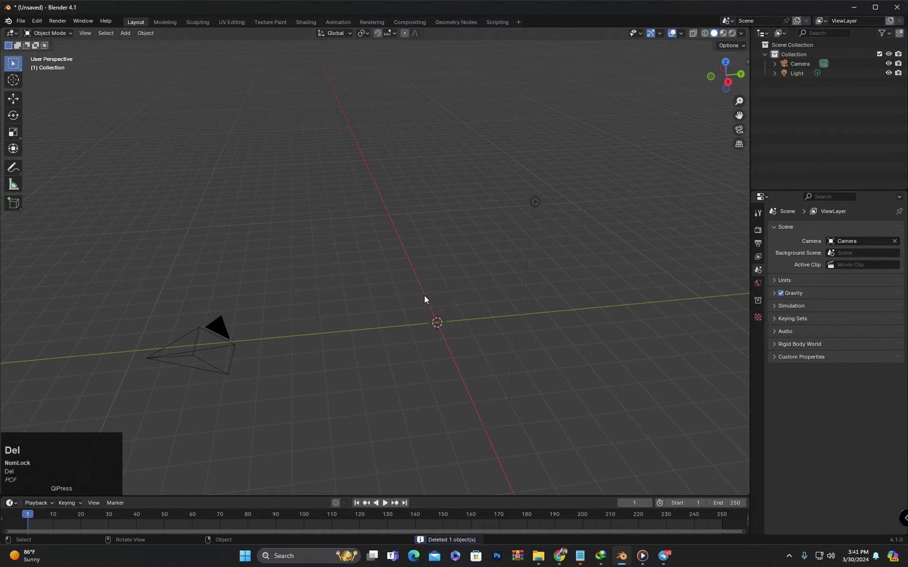
pyautogui.hotkey('shift', 'a')
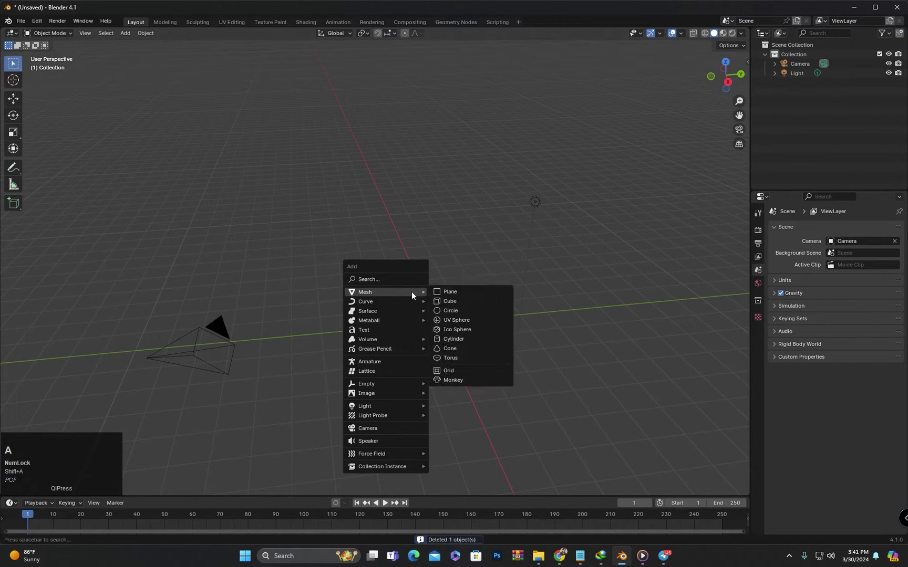
# - Search the Add menu for 'cube', add the Cube mesh, then delete it
pyautogui.click(382, 280)
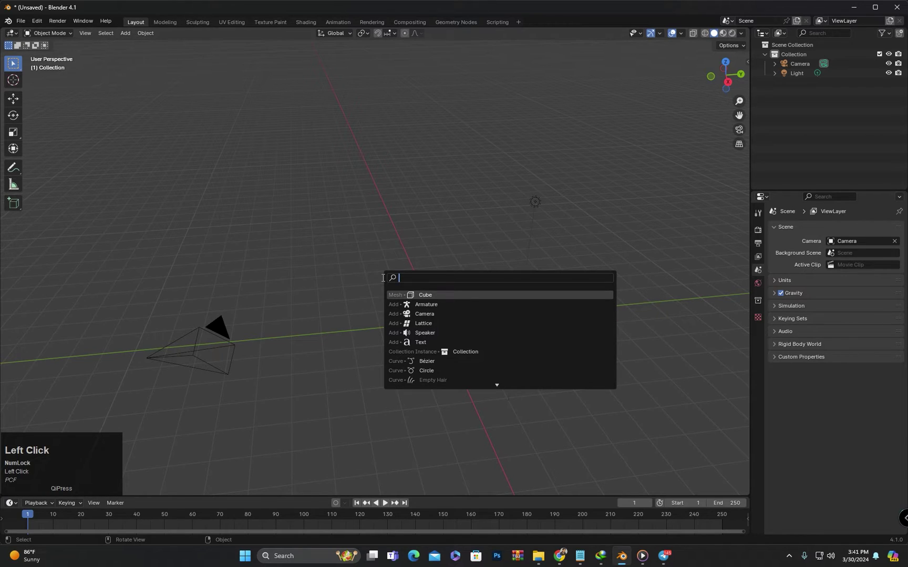
pyautogui.write('cube')
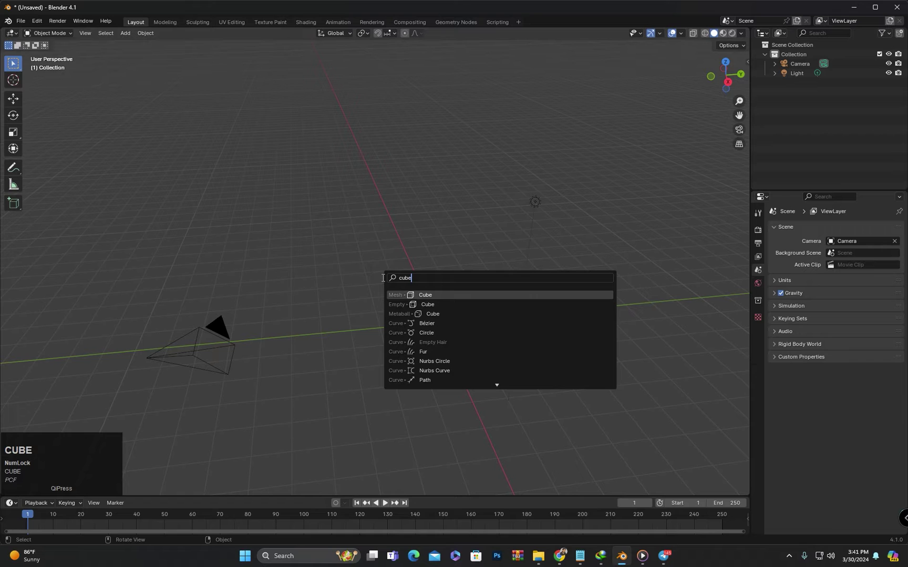
pyautogui.click(422, 294)
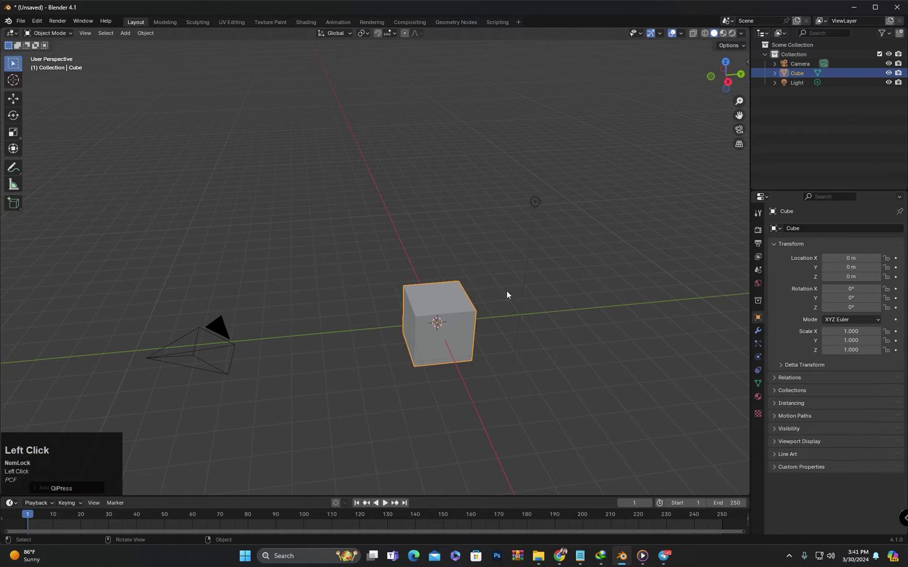
pyautogui.moveTo(428, 338); pyautogui.dragTo(440, 326, button='middle')
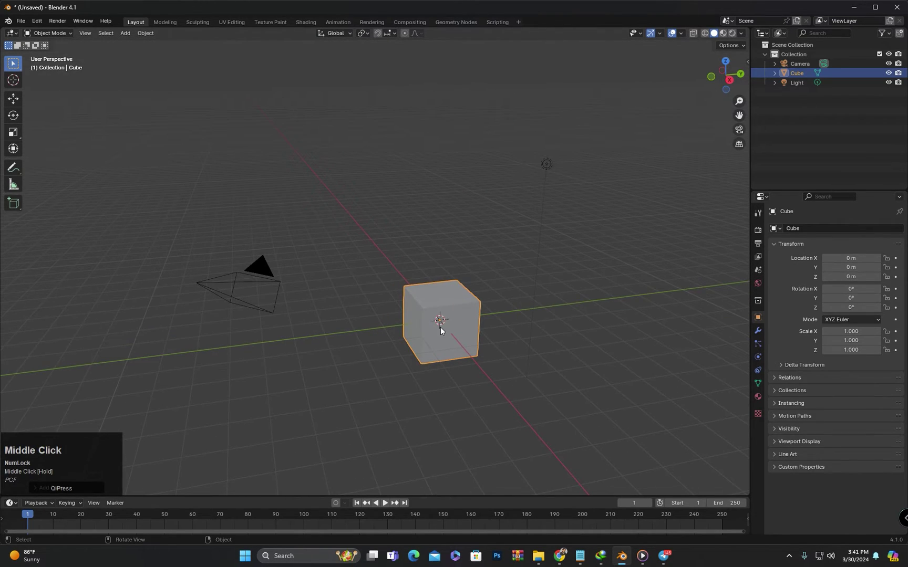
pyautogui.press('Delete')
# - Search the Add menu for 'cylender' and add a Cylinder at the origin
pyautogui.hotkey('shift', 'a')
pyautogui.click(440, 327)
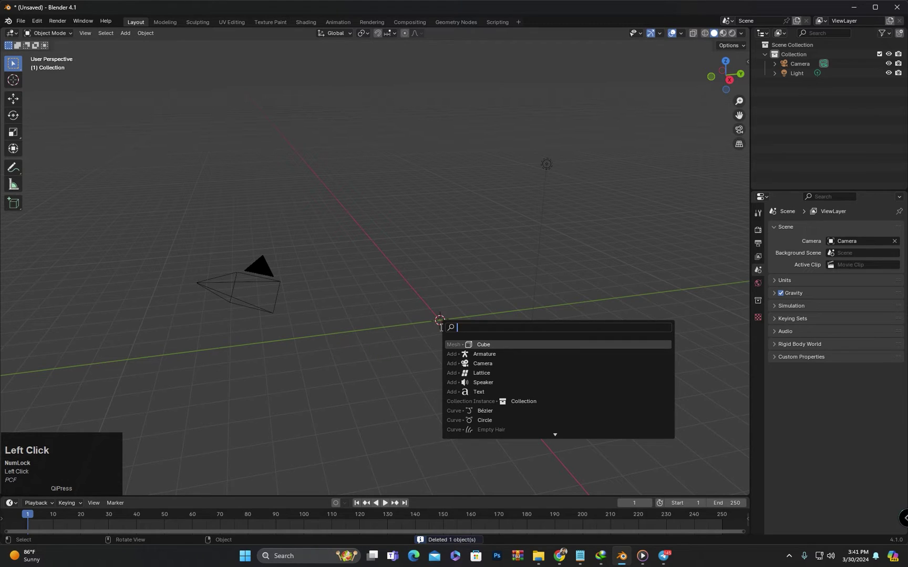
pyautogui.write('cylender')
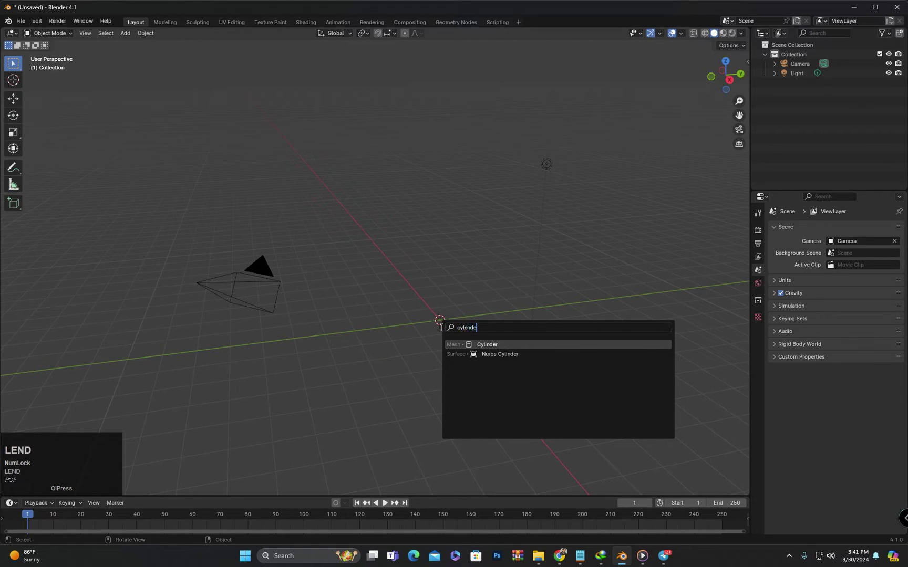
pyautogui.click(493, 344)
pyautogui.moveTo(497, 270)
pyautogui.mouseDown(button='middle')
pyautogui.moveTo(450, 272)
pyautogui.moveTo(480, 293)
pyautogui.moveTo(498, 283)
pyautogui.mouseUp(button='middle')
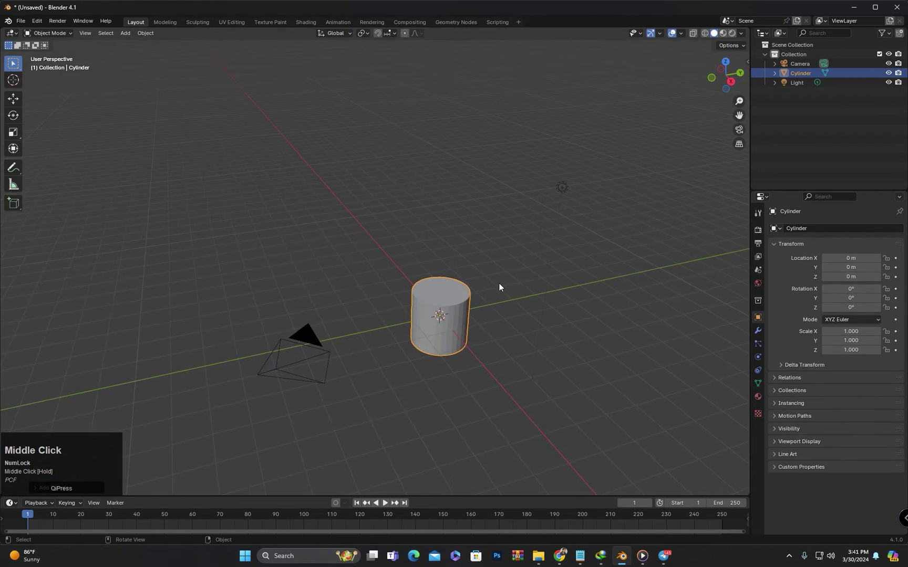
pyautogui.click(496, 283)
# - Delete the cylinder, leaving only the camera and light
pyautogui.click(455, 296)
pyautogui.press('Delete')
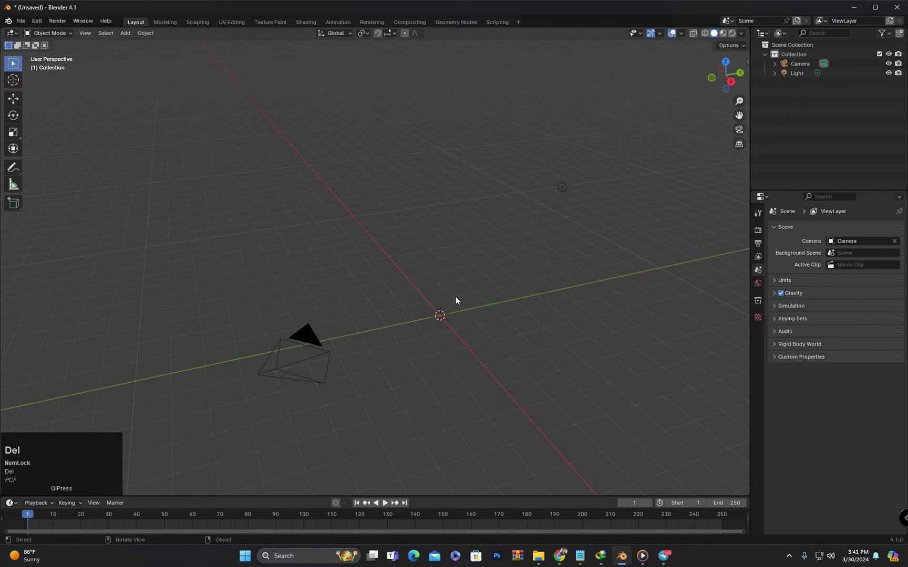
pyautogui.moveTo(443, 313); pyautogui.dragTo(368, 431, button='middle')
# - Add a Point light at the origin via Shift+A > Light
pyautogui.hotkey('shift', 'a')
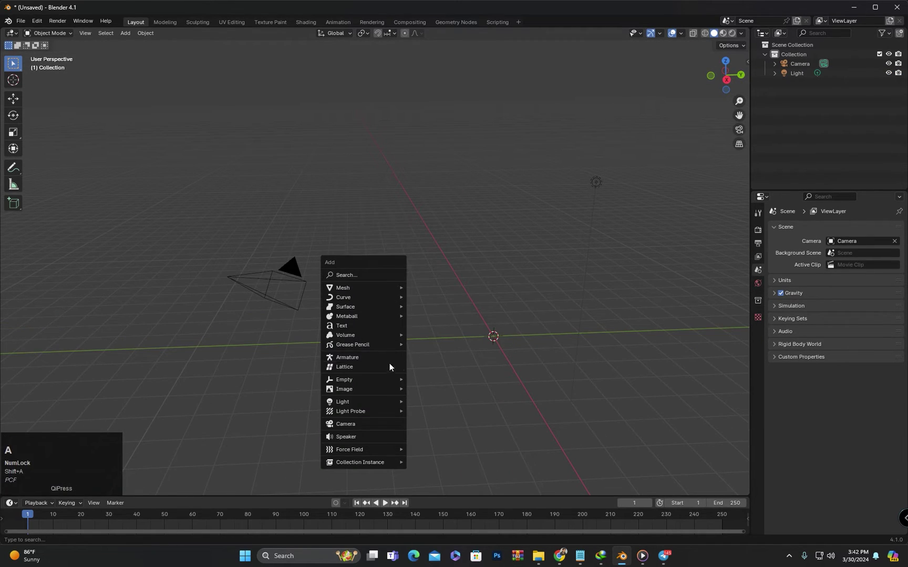
pyautogui.click(359, 403)
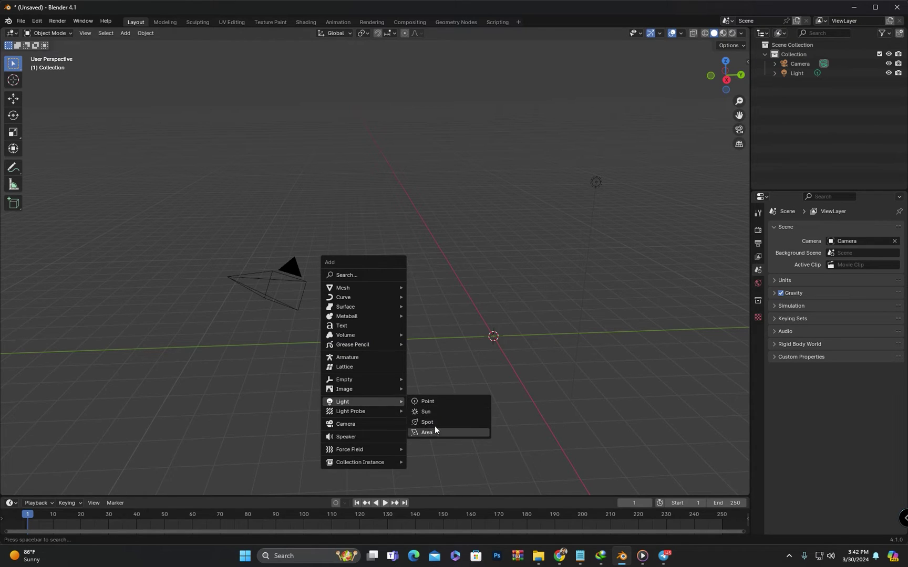
pyautogui.click(439, 401)
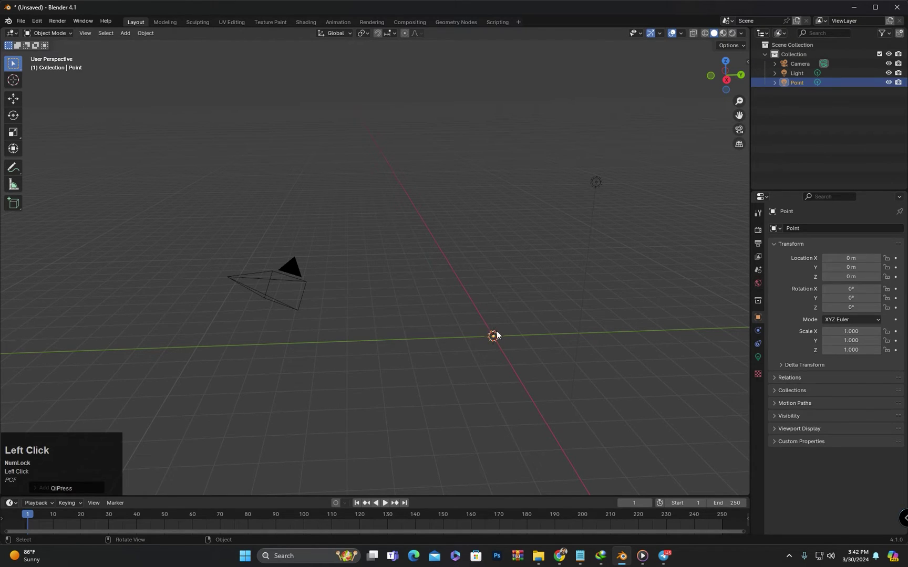
pyautogui.scroll(2, 498, 333)
pyautogui.moveTo(506, 350)
pyautogui.mouseDown(button='middle')
pyautogui.moveTo(505, 359)
pyautogui.moveTo(546, 334)
pyautogui.moveTo(506, 369)
pyautogui.mouseUp(button='middle')
pyautogui.scroll(-3, 535, 334)
pyautogui.scroll(3, 444, 348)
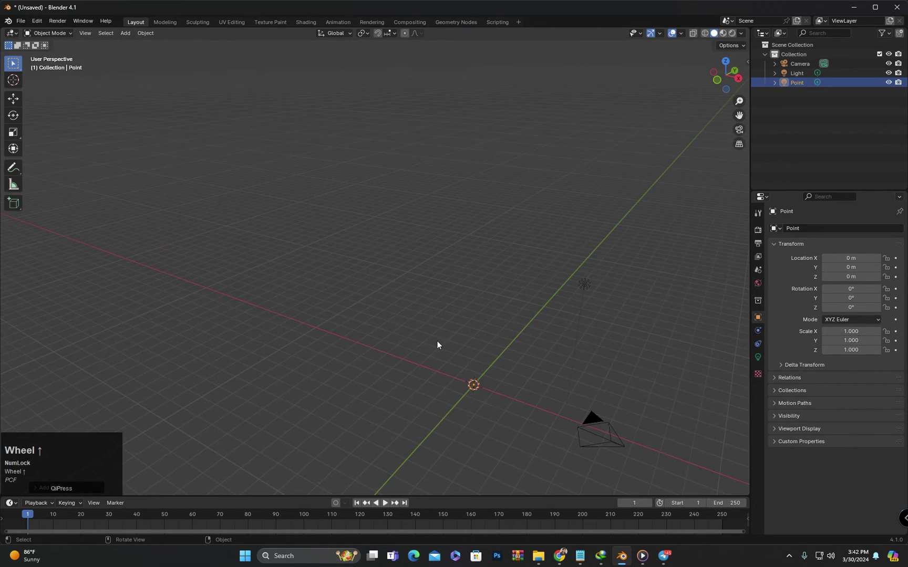
# - Move the point light above the origin with G, then undo it
pyautogui.press('g')
pyautogui.click(438, 263)
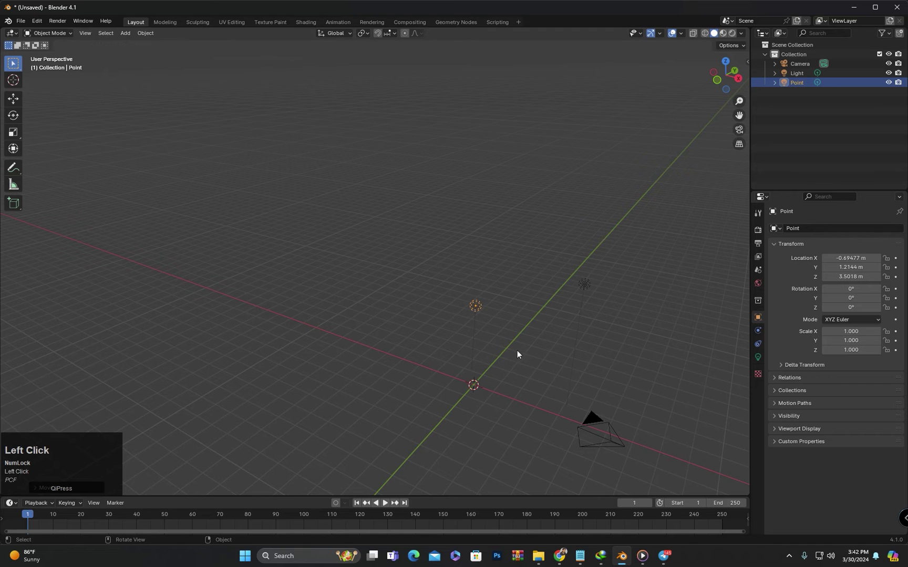
pyautogui.scroll(3, 499, 364)
pyautogui.moveTo(499, 368); pyautogui.dragTo(389, 338, button='middle')
pyautogui.hotkey('ctrl', 'z')
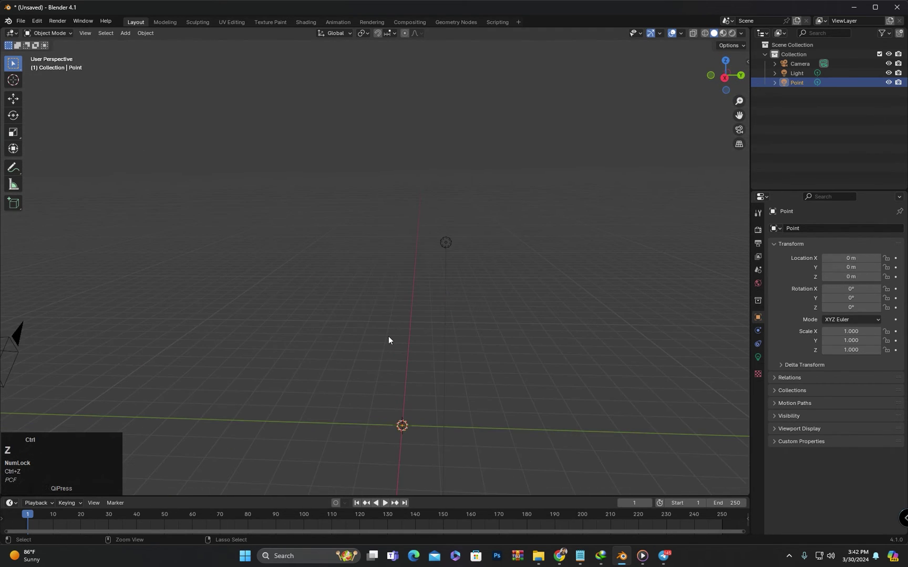
pyautogui.moveTo(418, 379); pyautogui.dragTo(484, 387, button='middle')
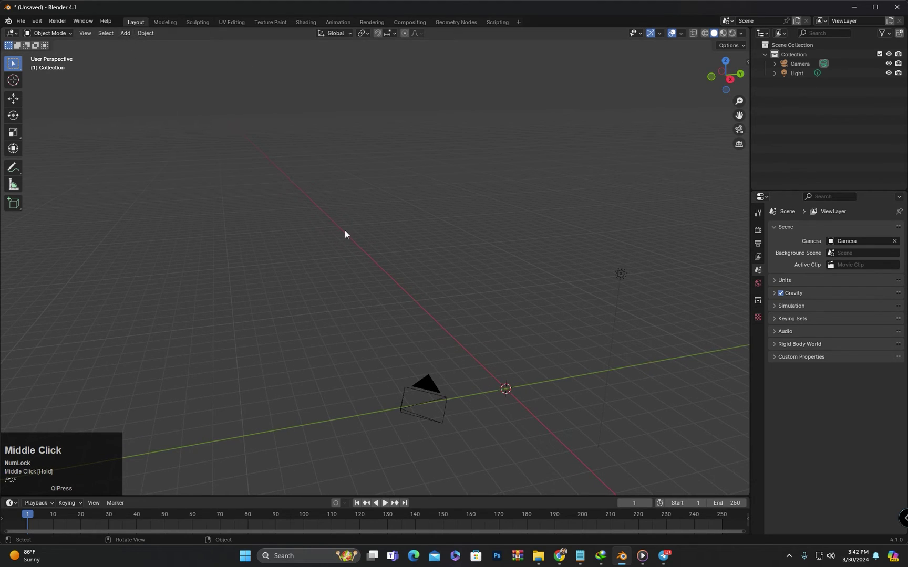
pyautogui.press('shift')
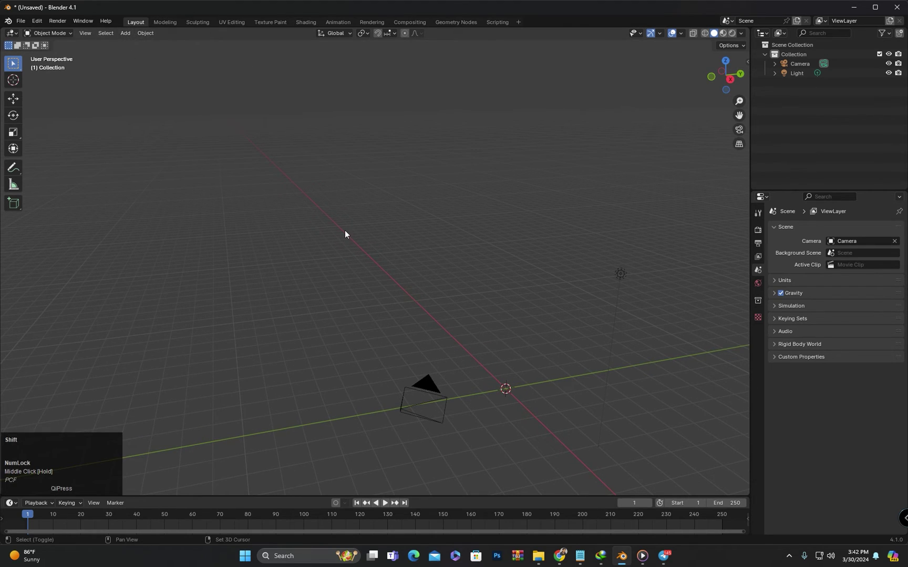
pyautogui.hotkey('shift', 'a')
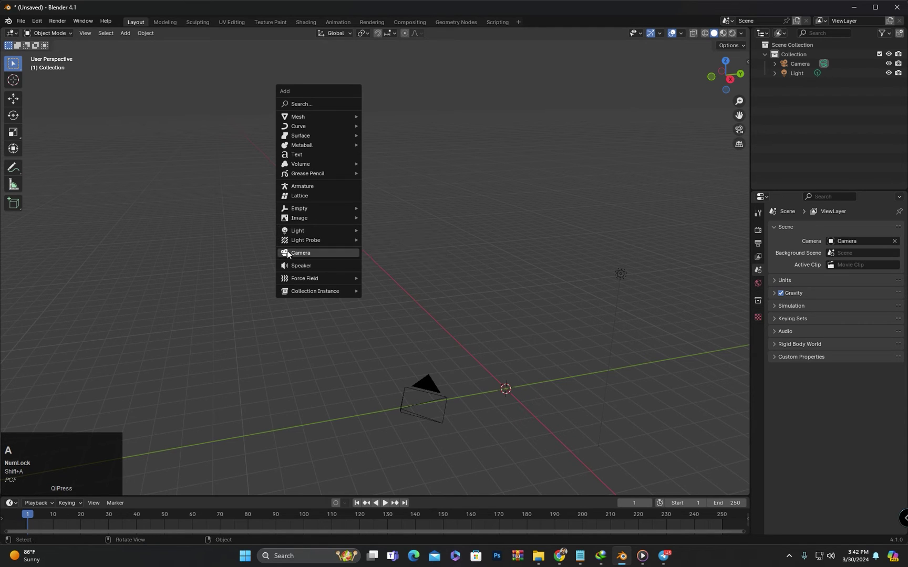
pyautogui.click(342, 253)
pyautogui.moveTo(519, 405); pyautogui.dragTo(626, 404, button='middle')
pyautogui.scroll(3, 357, 338)
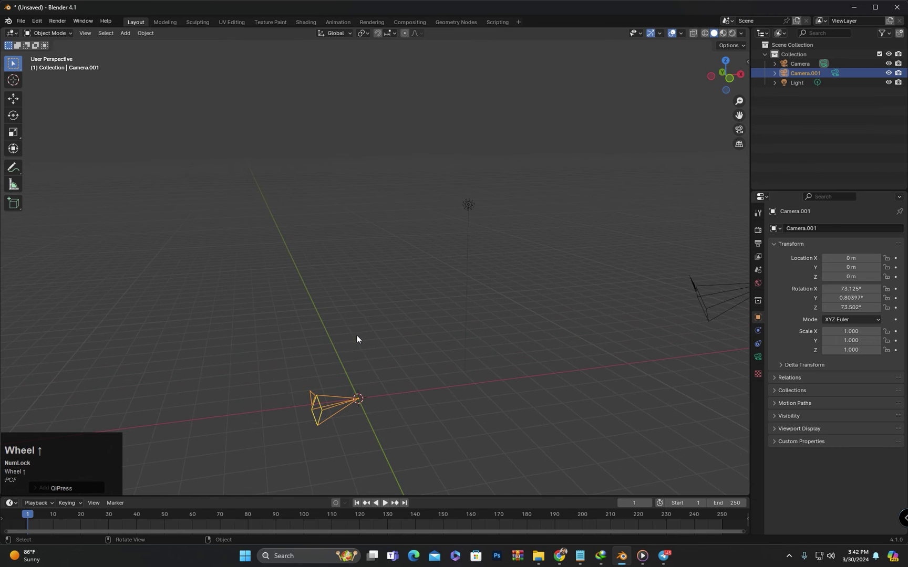
pyautogui.moveTo(357, 339); pyautogui.dragTo(470, 336, button='middle')
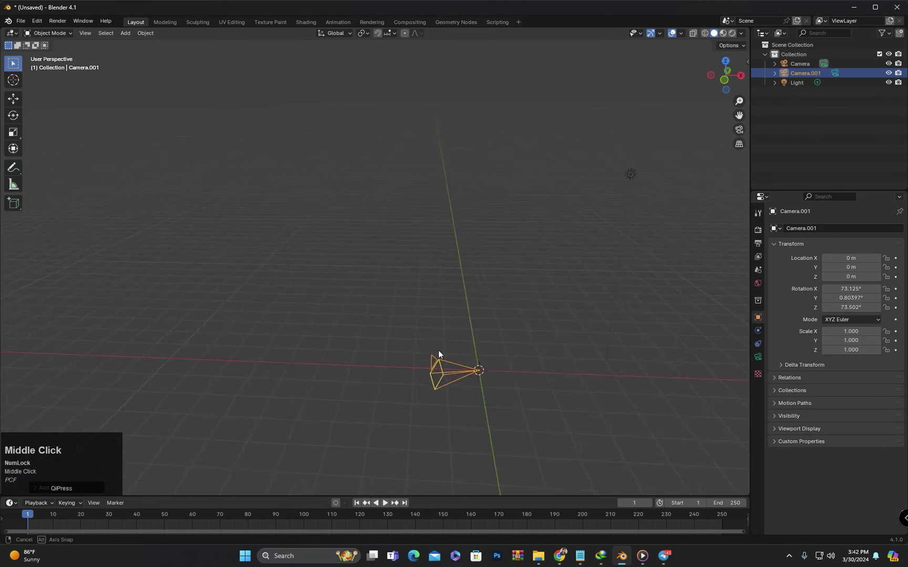
pyautogui.moveTo(438, 350); pyautogui.dragTo(343, 275, button='middle')
pyautogui.press('Delete')
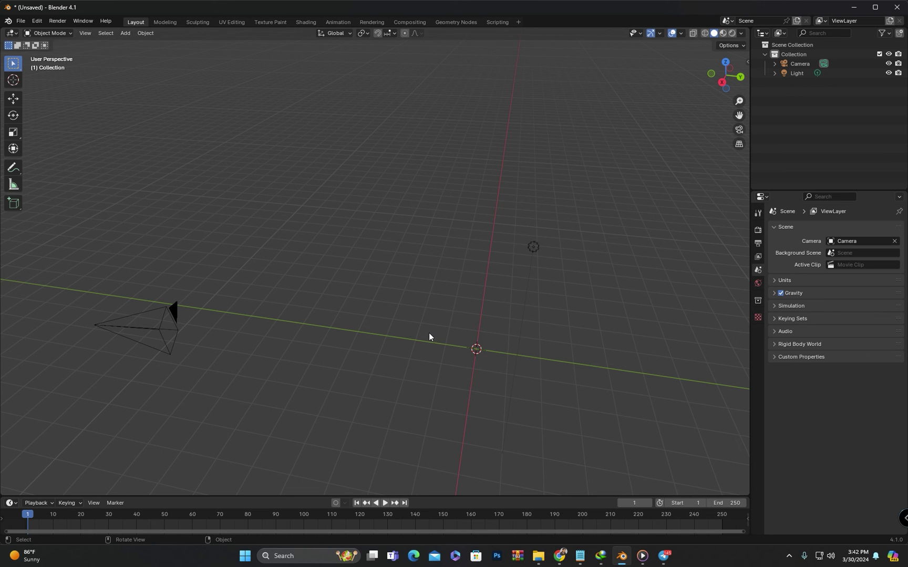
pyautogui.moveTo(428, 333)
pyautogui.mouseDown(button='middle')
pyautogui.moveTo(366, 317)
pyautogui.moveTo(426, 340)
pyautogui.moveTo(446, 333)
pyautogui.moveTo(423, 336)
pyautogui.moveTo(435, 350)
pyautogui.mouseUp(button='middle')
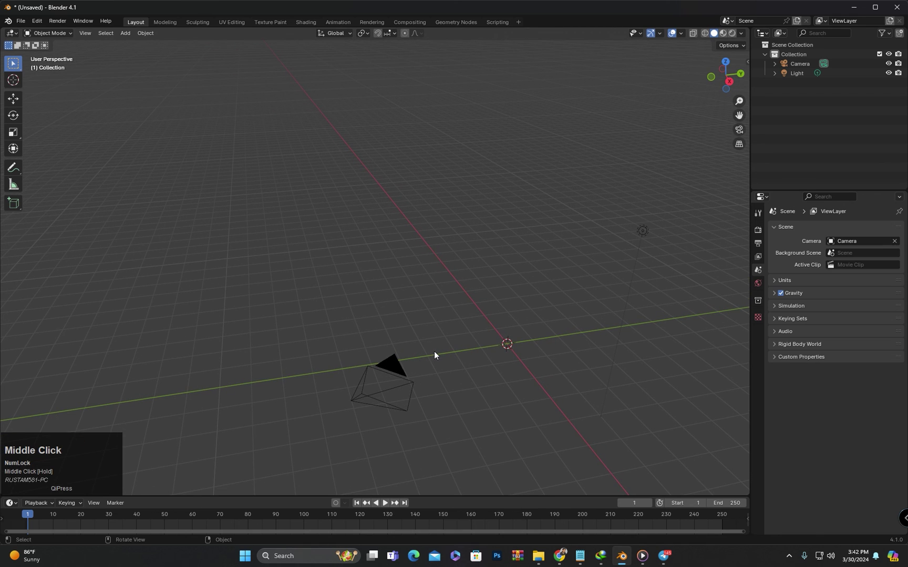